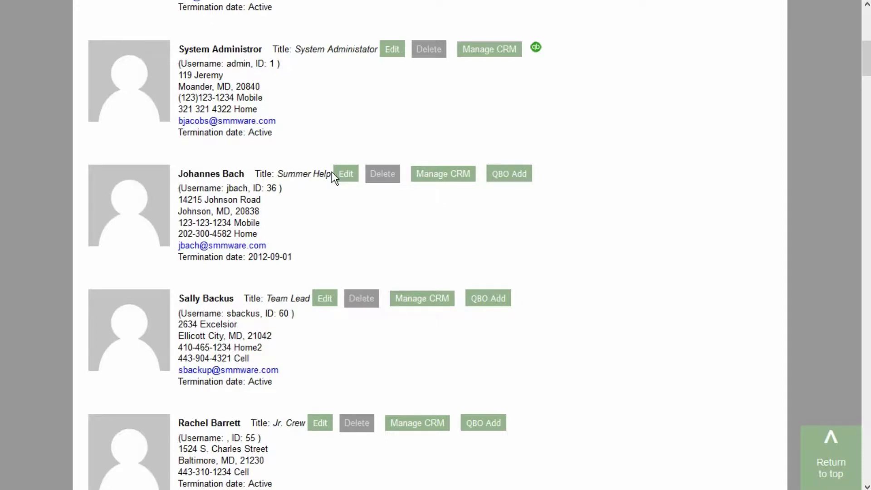
Step: Open the Quickbooks Online Connect page and start connecting SMMware to QuickBooks
{"action": "scroll", "coordinate": [213, 172], "scroll_direction": "up", "scroll_amount": 3}
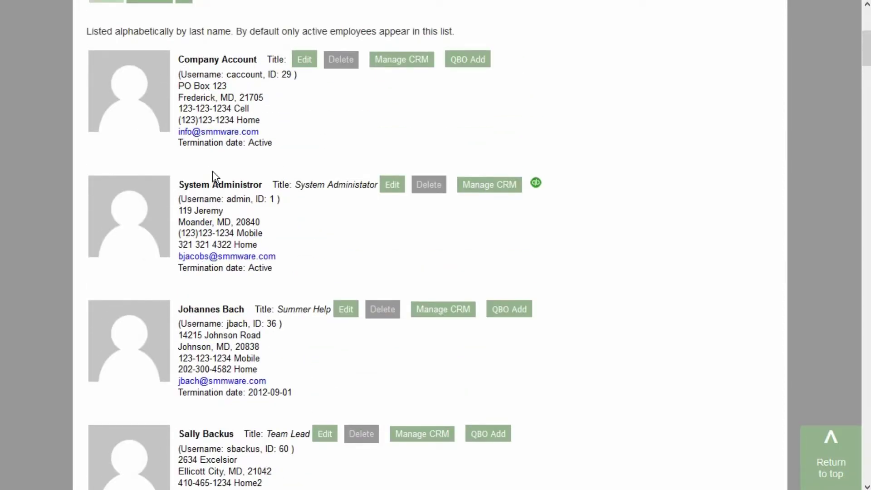
{"action": "scroll", "coordinate": [213, 176], "scroll_direction": "up", "scroll_amount": 5}
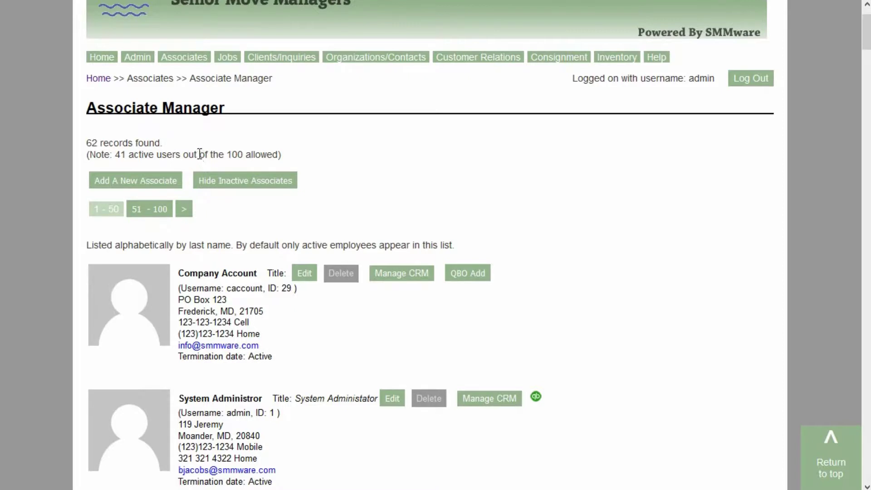
{"action": "mouse_move", "coordinate": [137, 58]}
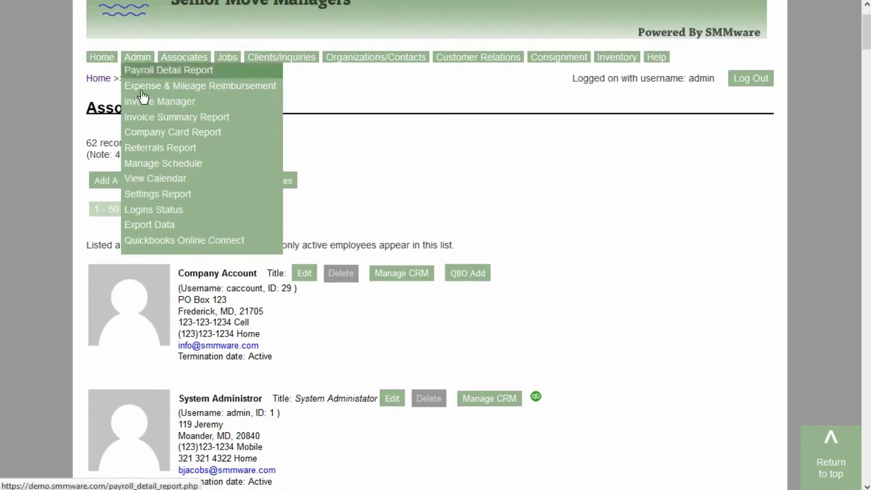
{"action": "left_click", "coordinate": [171, 241]}
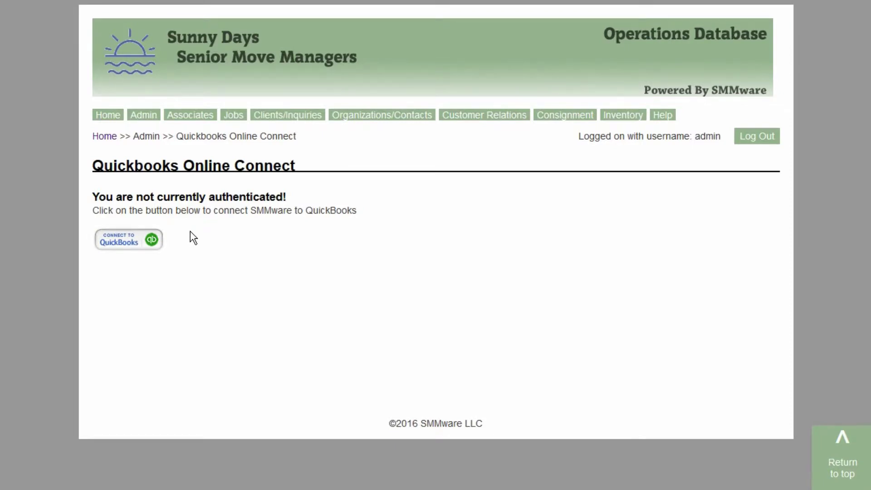
{"action": "left_click", "coordinate": [126, 245]}
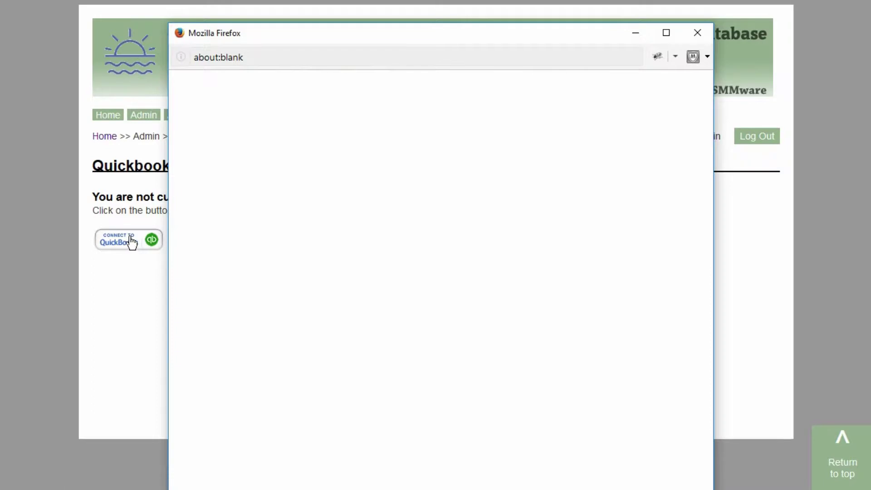
{"action": "left_click_drag", "start_coordinate": [262, 41], "coordinate": [250, 18]}
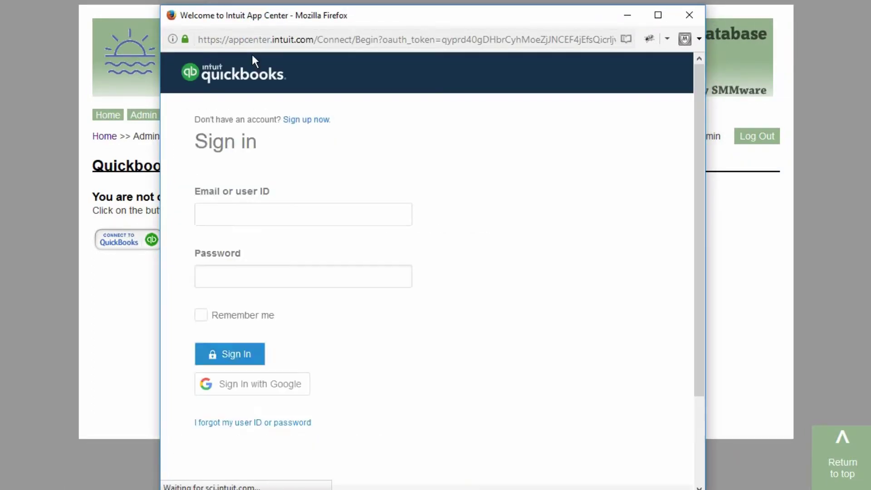
Step: Sign in to QuickBooks with the account e-mail and password, and authorize data sharing between SMMwareDemo and Intuit
{"action": "left_click", "coordinate": [227, 212]}
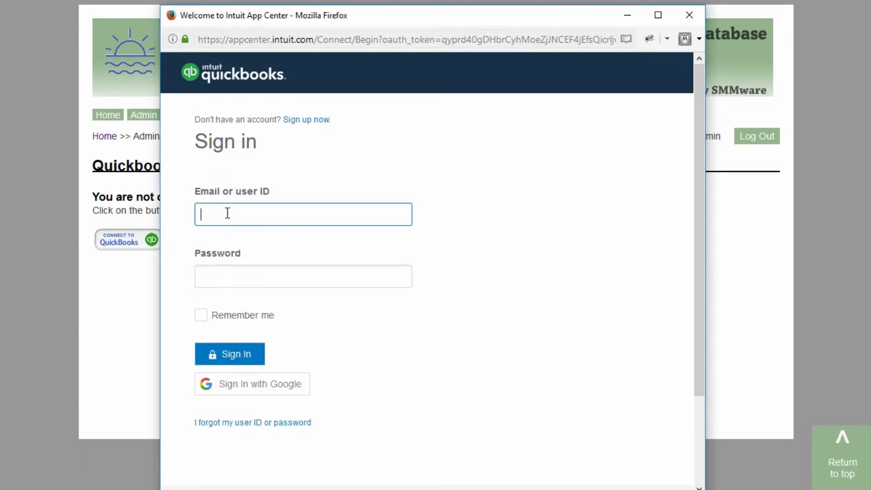
{"action": "left_click", "coordinate": [227, 212]}
{"action": "left_click", "coordinate": [226, 236]}
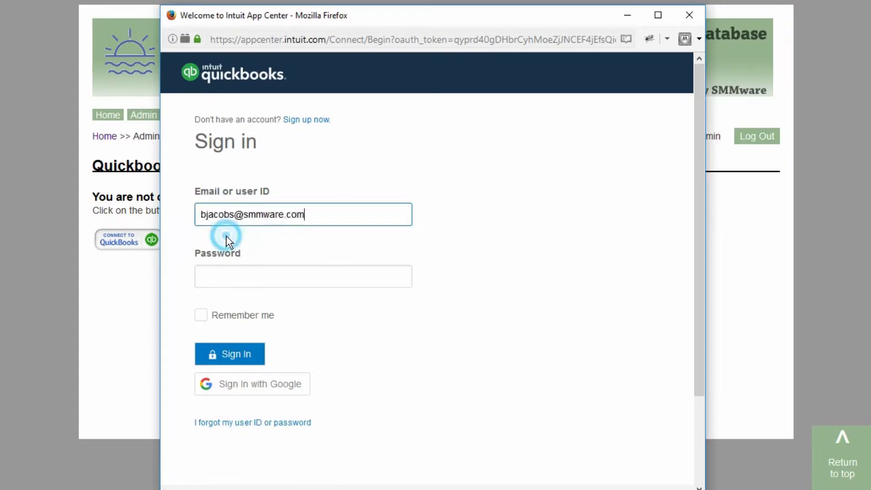
{"action": "left_click", "coordinate": [229, 273]}
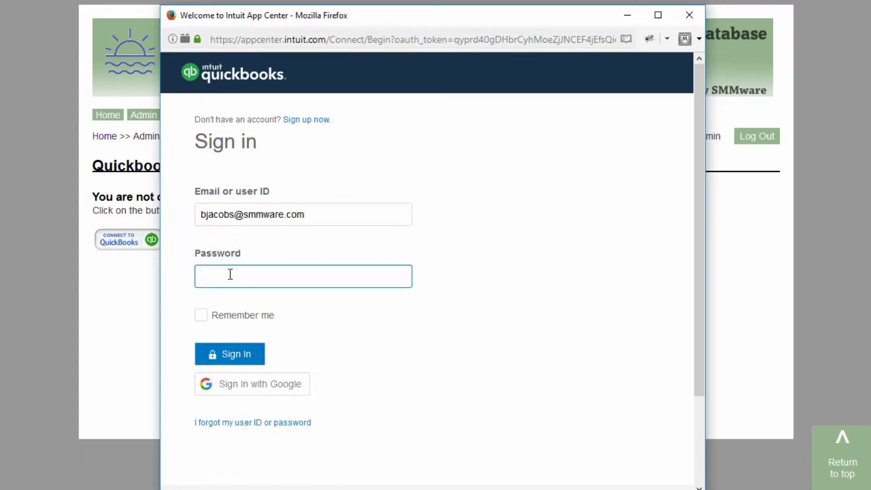
{"action": "type", "text": "••••••••"}
{"action": "left_click", "coordinate": [231, 351]}
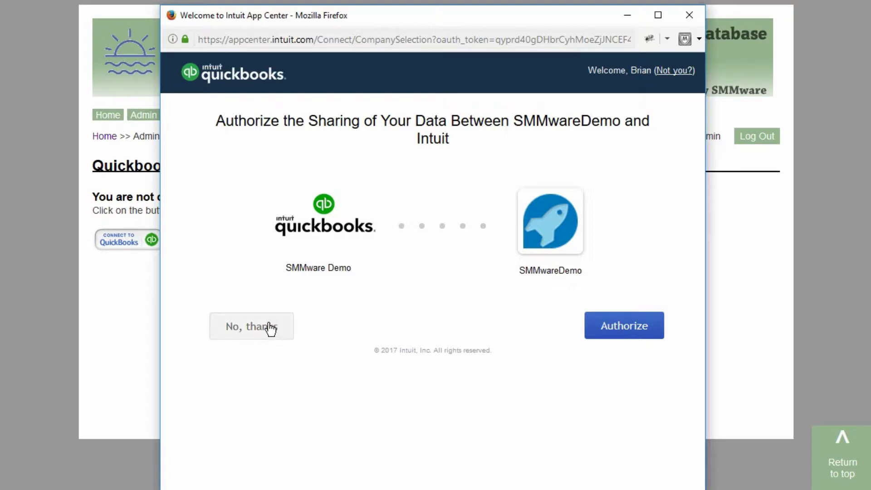
{"action": "left_click", "coordinate": [603, 327]}
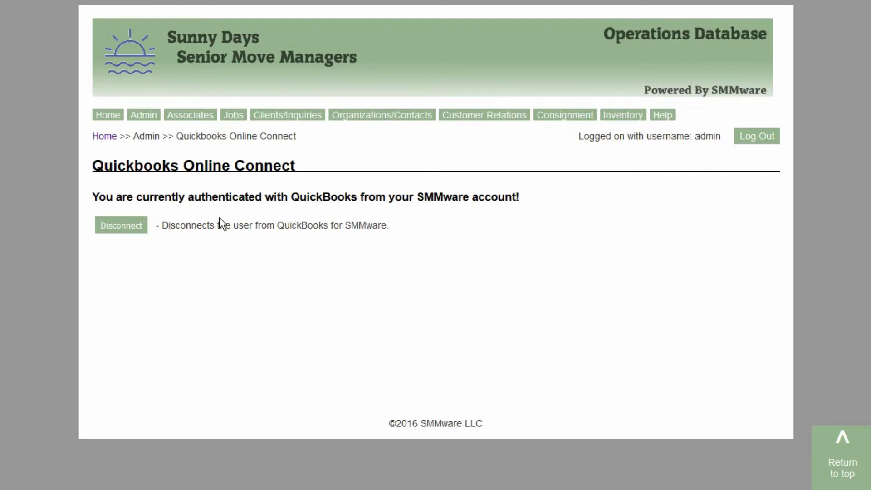
Step: Filter the My Hours/Expense/Mileage History by the associate listed directly after the system administrator, keeping all jobs
{"action": "mouse_move", "coordinate": [191, 119]}
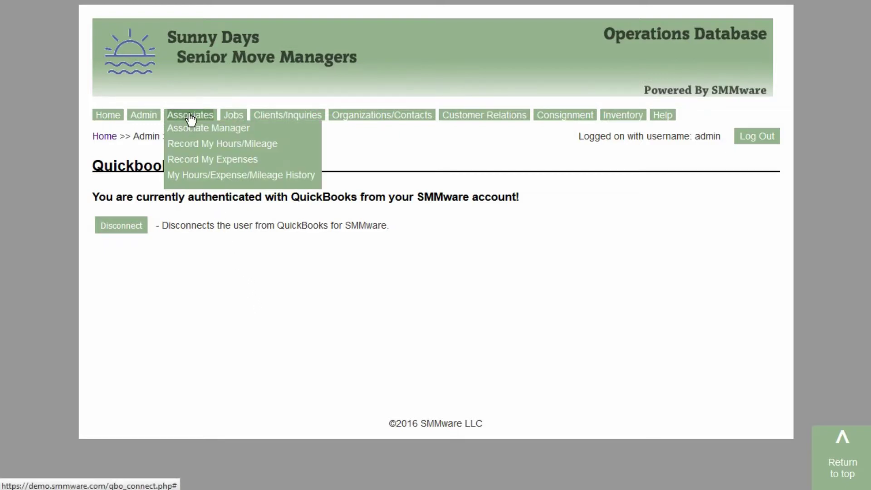
{"action": "left_click", "coordinate": [207, 175]}
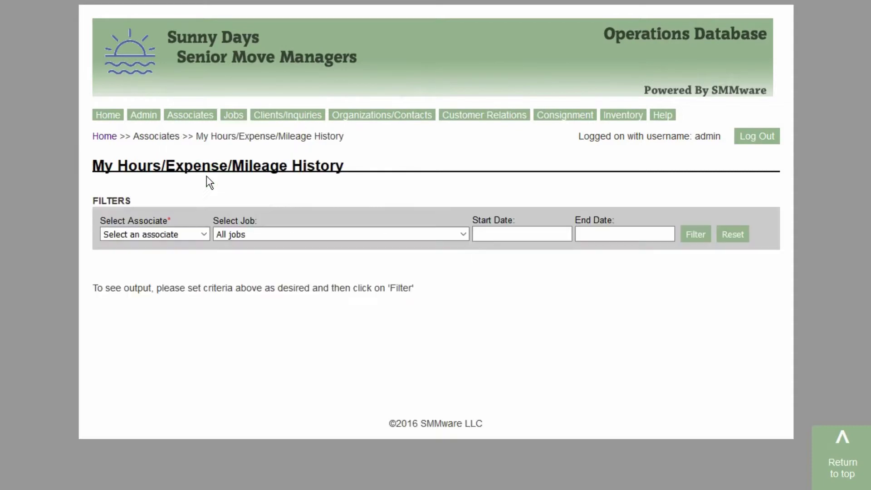
{"action": "left_click", "coordinate": [176, 234]}
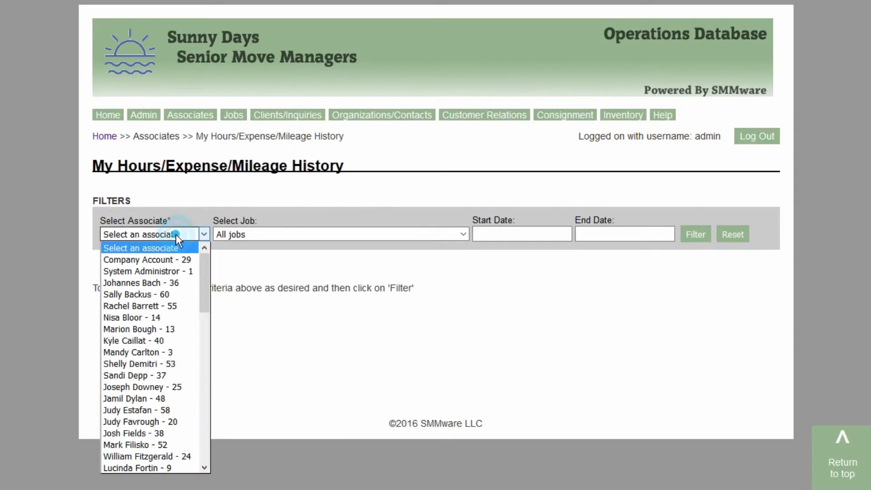
{"action": "left_click", "coordinate": [159, 283]}
{"action": "left_click", "coordinate": [692, 236]}
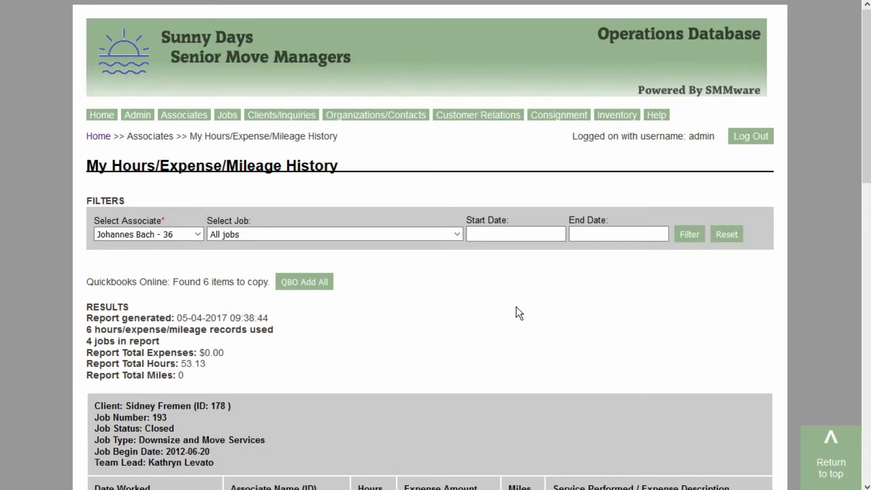
Step: Batch-copy all of the associate's filtered hours items to QuickBooks Online and review the errors, copied items and secondary dependent items
{"action": "scroll", "coordinate": [522, 311], "scroll_direction": "down", "scroll_amount": 3}
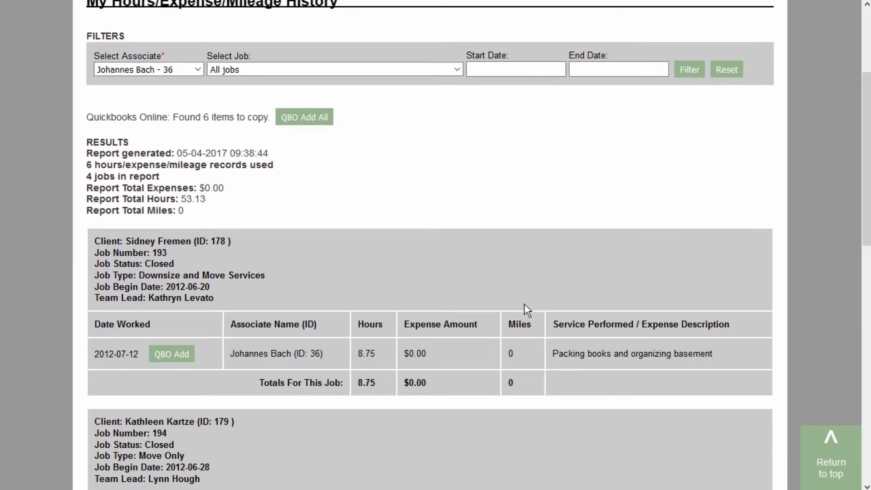
{"action": "scroll", "coordinate": [524, 304], "scroll_direction": "down", "scroll_amount": 2}
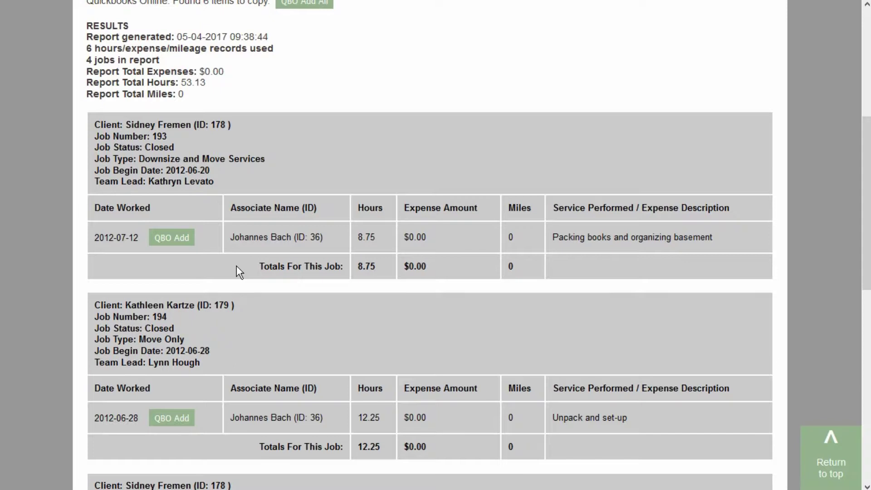
{"action": "scroll", "coordinate": [235, 265], "scroll_direction": "up", "scroll_amount": 2}
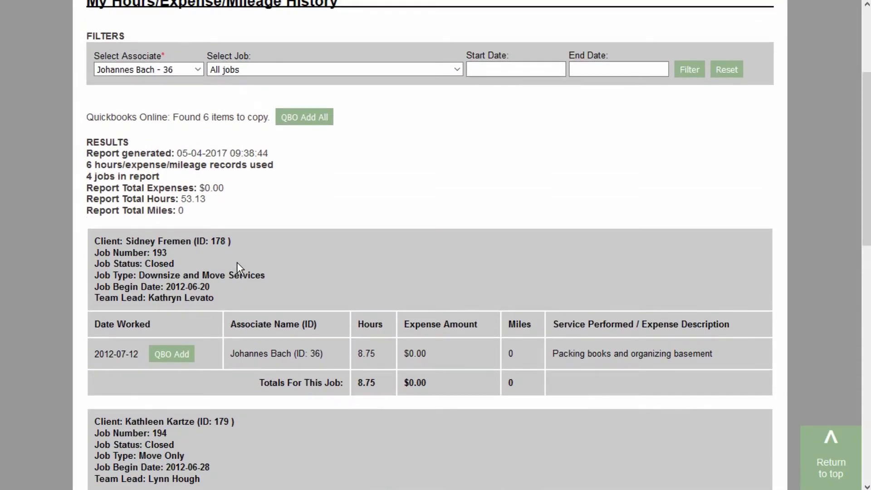
{"action": "left_click", "coordinate": [303, 119]}
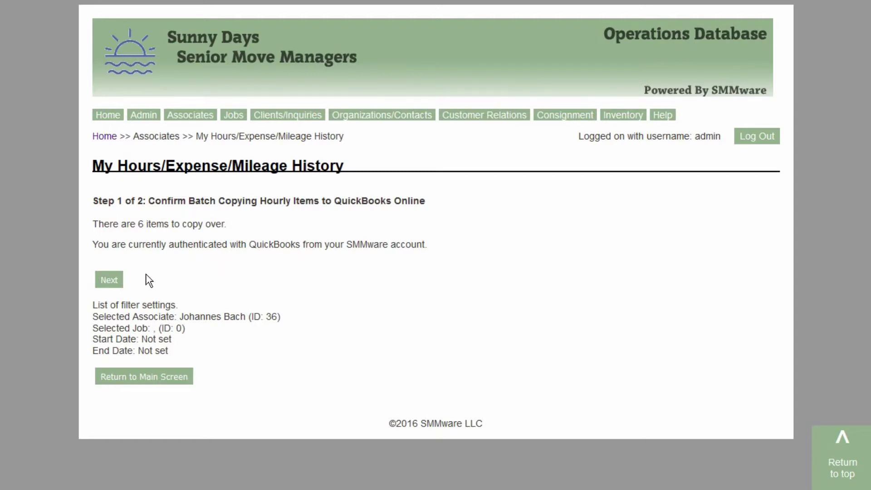
{"action": "left_click", "coordinate": [110, 280]}
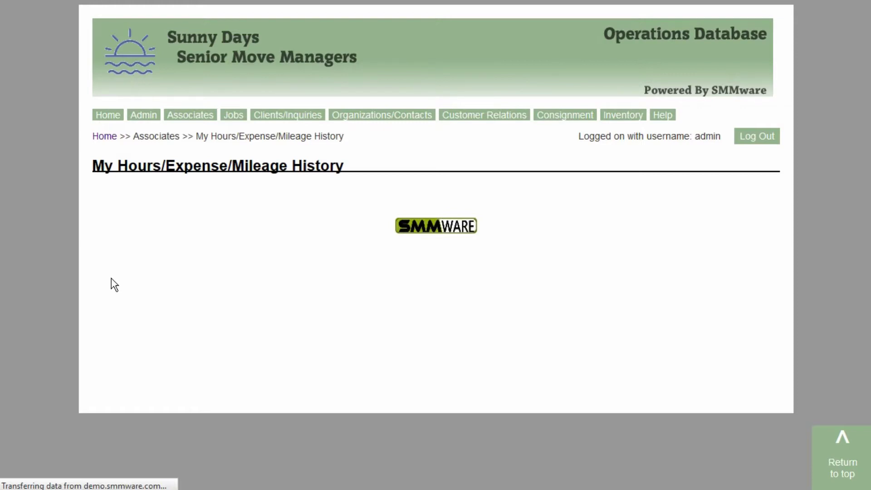
{"action": "scroll", "coordinate": [181, 277], "scroll_direction": "down", "scroll_amount": 4}
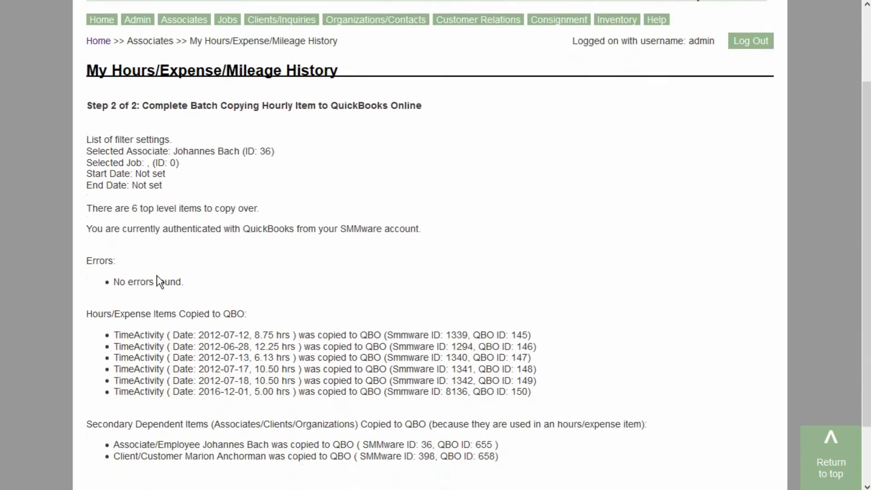
{"action": "left_click_drag", "start_coordinate": [184, 210], "coordinate": [115, 211]}
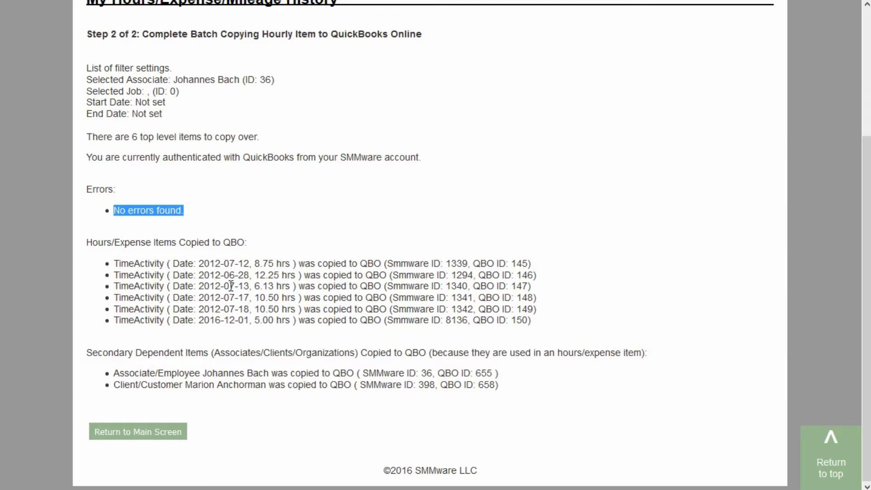
{"action": "left_click", "coordinate": [258, 247]}
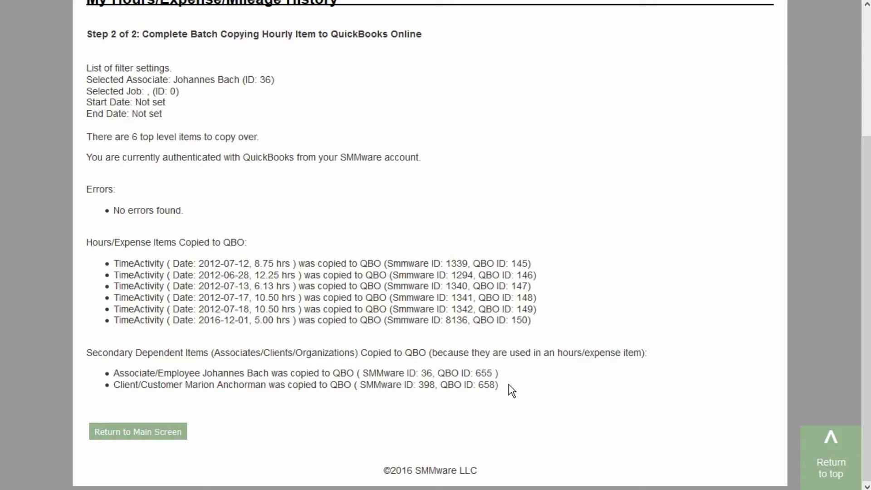
{"action": "left_click_drag", "start_coordinate": [509, 389], "coordinate": [117, 373]}
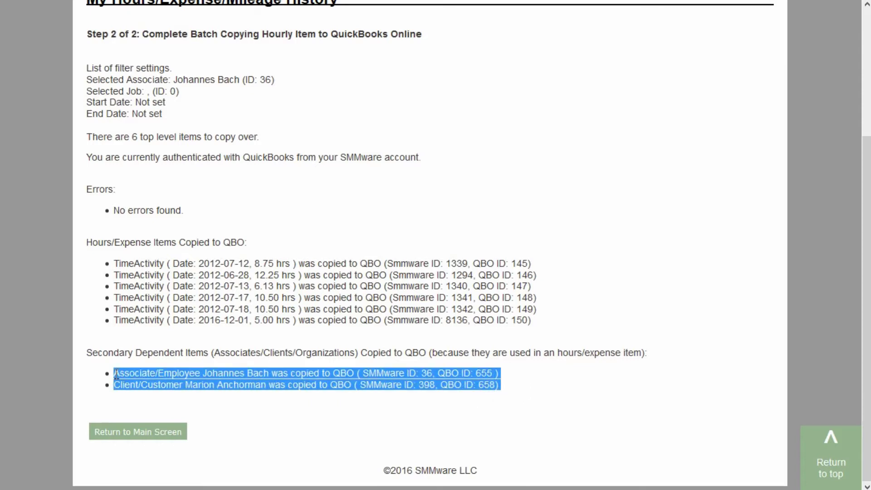
{"action": "left_click_drag", "start_coordinate": [203, 354], "coordinate": [133, 352]}
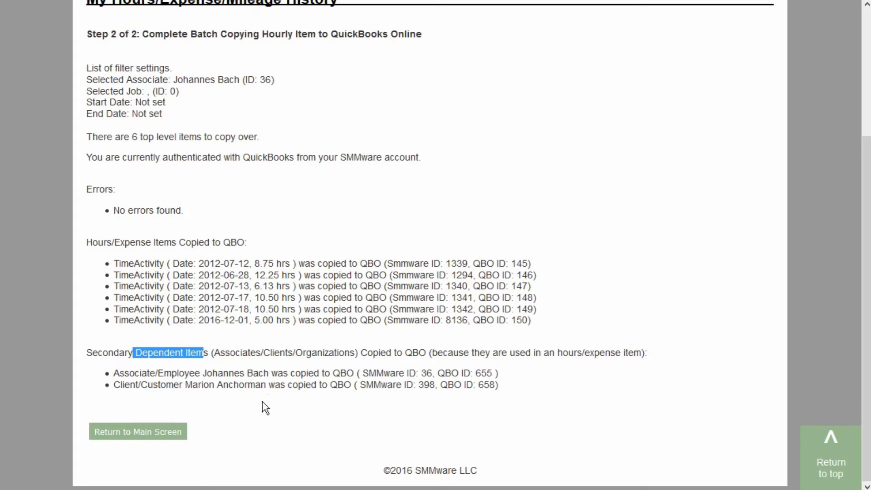
Step: Filter the Invoice Manager list by the client's In Home Services job
{"action": "scroll", "coordinate": [265, 399], "scroll_direction": "up", "scroll_amount": 4}
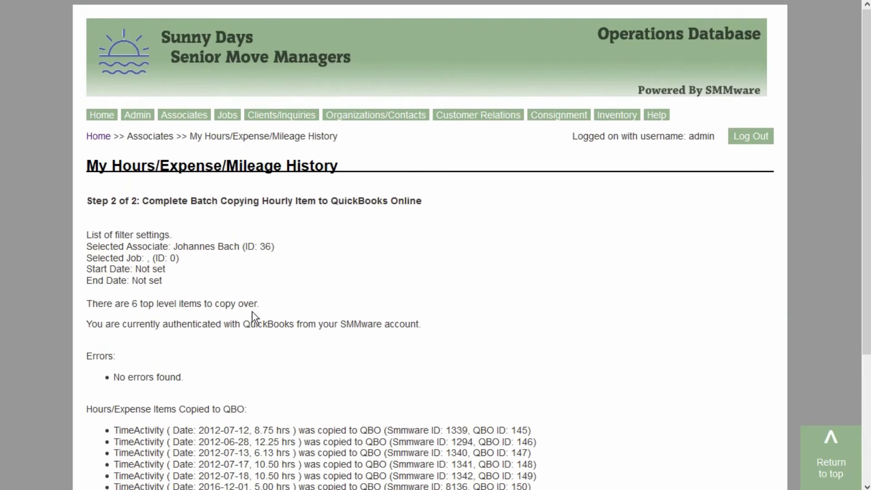
{"action": "mouse_move", "coordinate": [136, 118]}
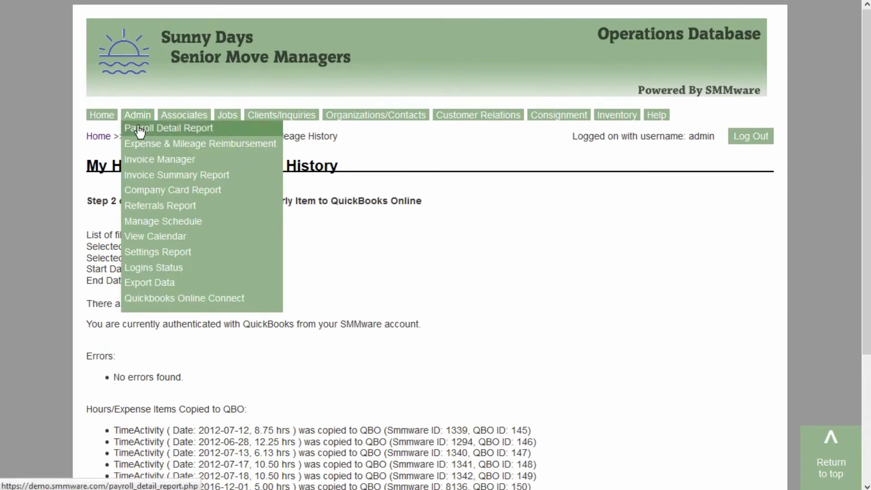
{"action": "left_click", "coordinate": [163, 164]}
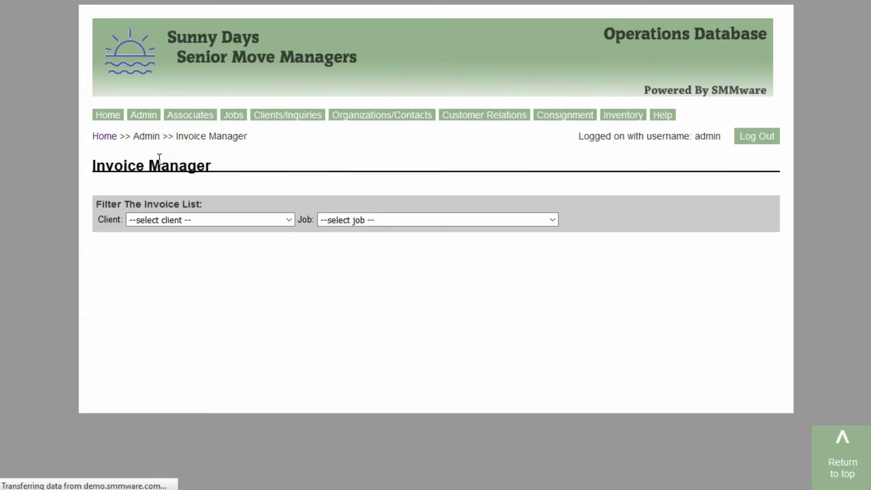
{"action": "left_click", "coordinate": [411, 220]}
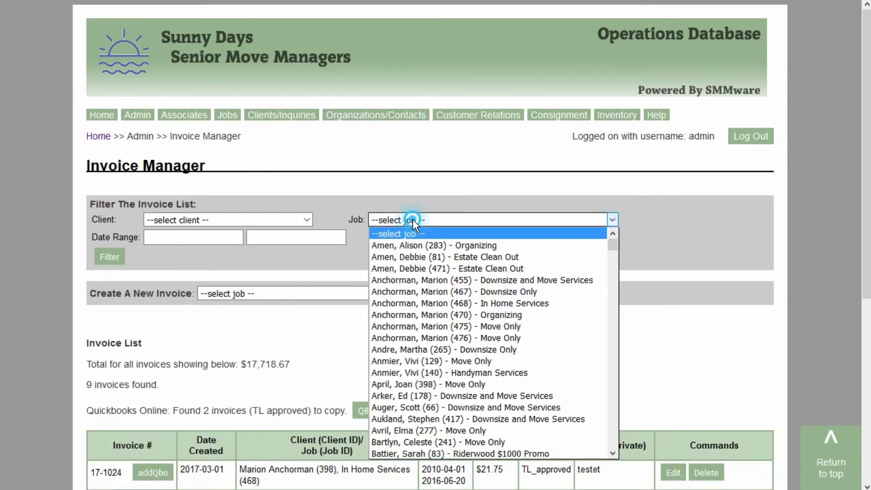
{"action": "left_click", "coordinate": [442, 300]}
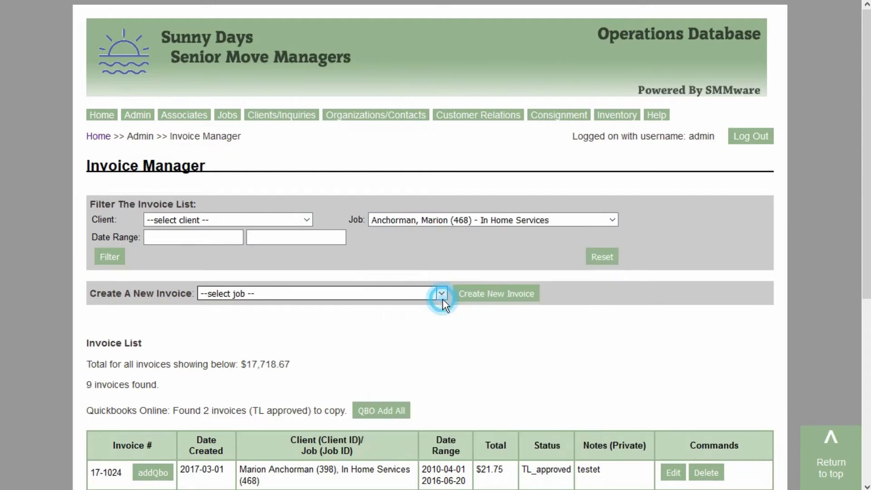
{"action": "left_click", "coordinate": [109, 257]}
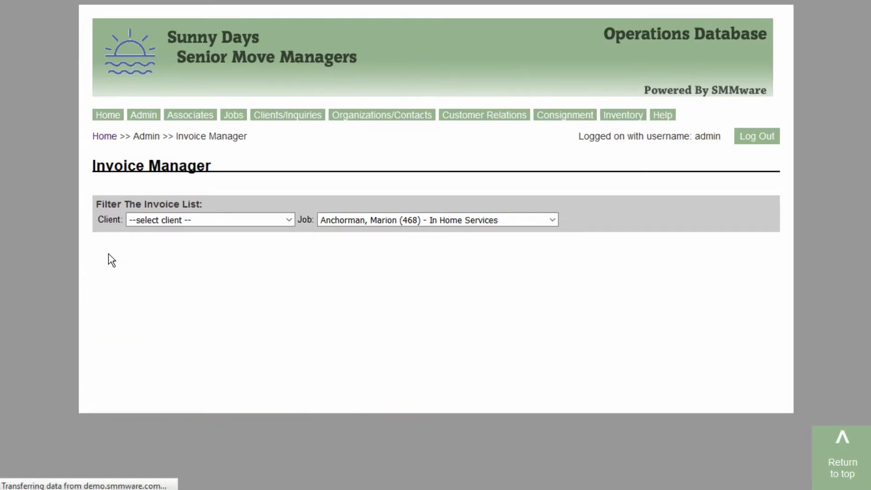
Step: Batch-copy all approved invoices in the filtered list to QuickBooks Online and review the copy report
{"action": "scroll", "coordinate": [58, 252], "scroll_direction": "down", "scroll_amount": 2}
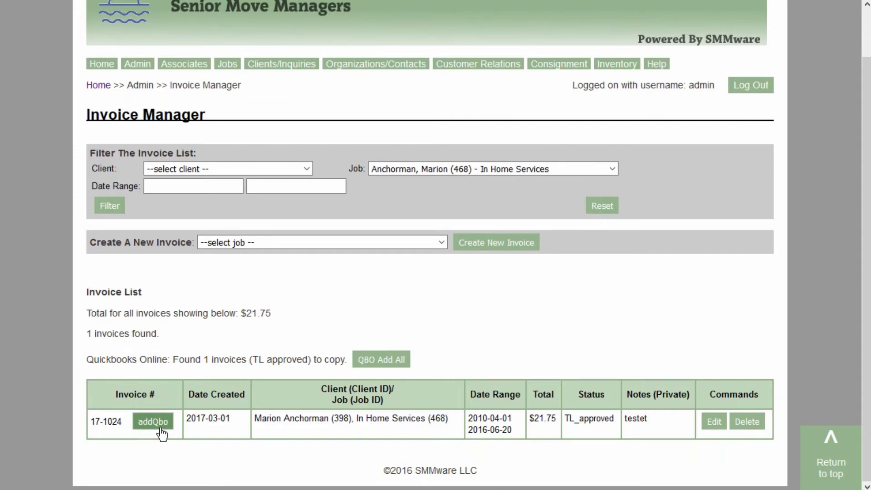
{"action": "left_click", "coordinate": [371, 362]}
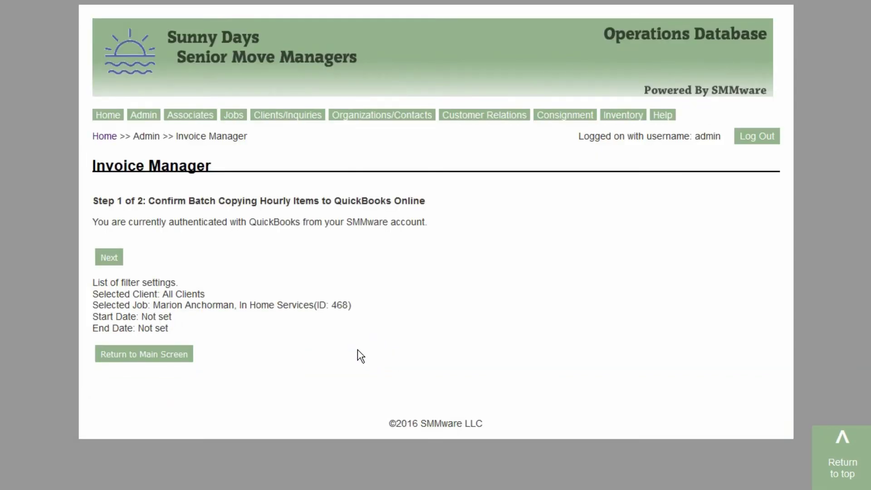
{"action": "left_click", "coordinate": [109, 257]}
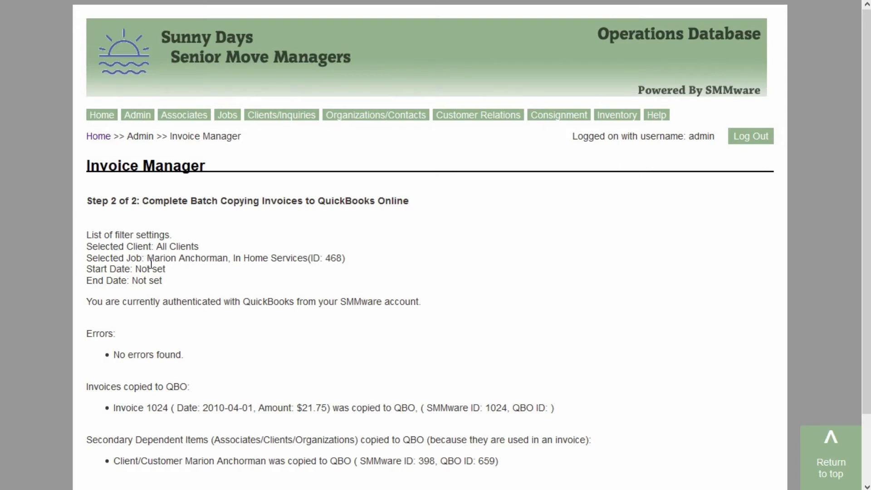
{"action": "scroll", "coordinate": [218, 311], "scroll_direction": "down", "scroll_amount": 2}
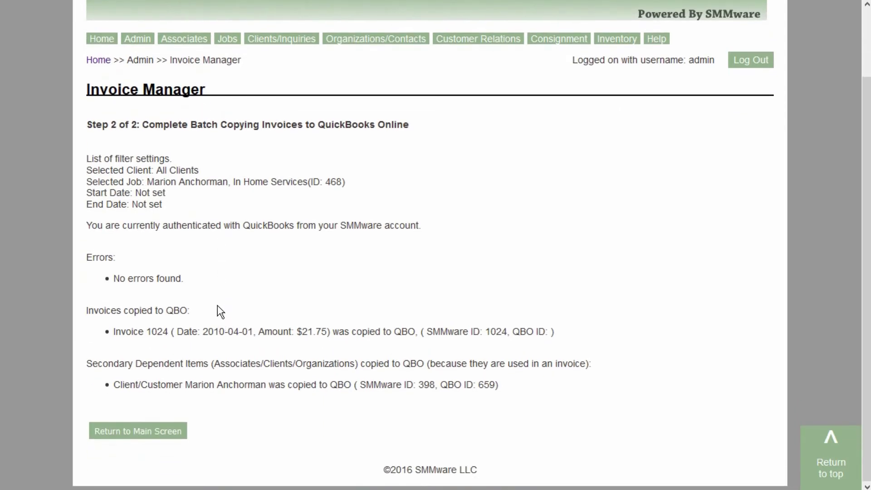